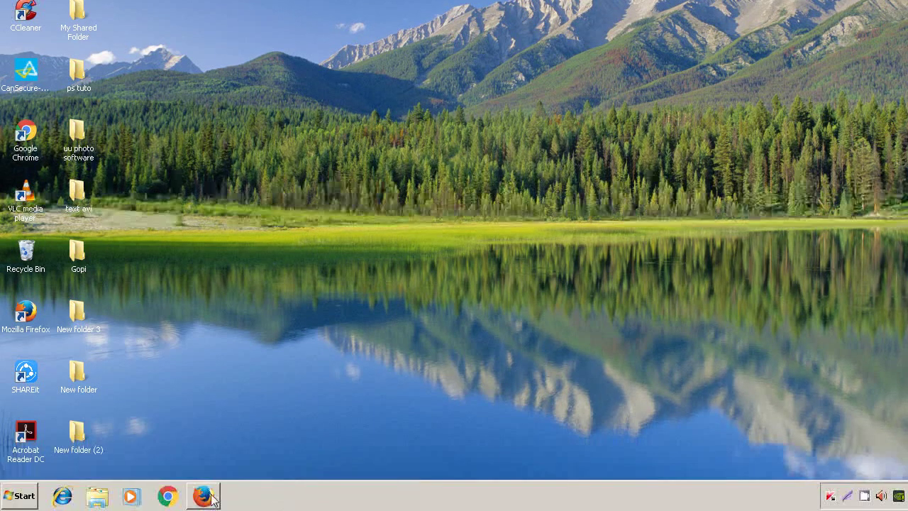
Bring back the Firefox Google Drive page for Eye_Candy_4000_full.rar, then bring up the Start menu
{"action": "left_click", "coordinate": [206, 497]}
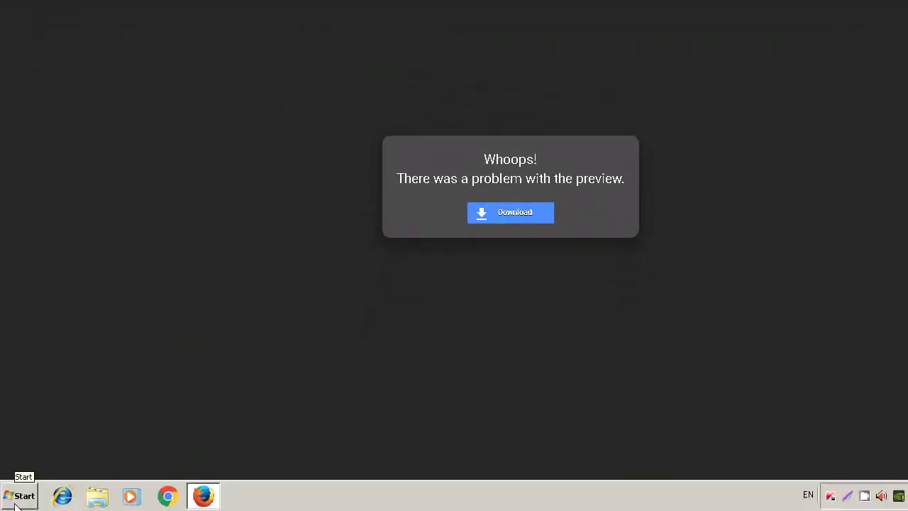
{"action": "left_click", "coordinate": [20, 496]}
Open the Downloads folder in Explorer and inspect the downloaded archive's actions
{"action": "left_click", "coordinate": [226, 243]}
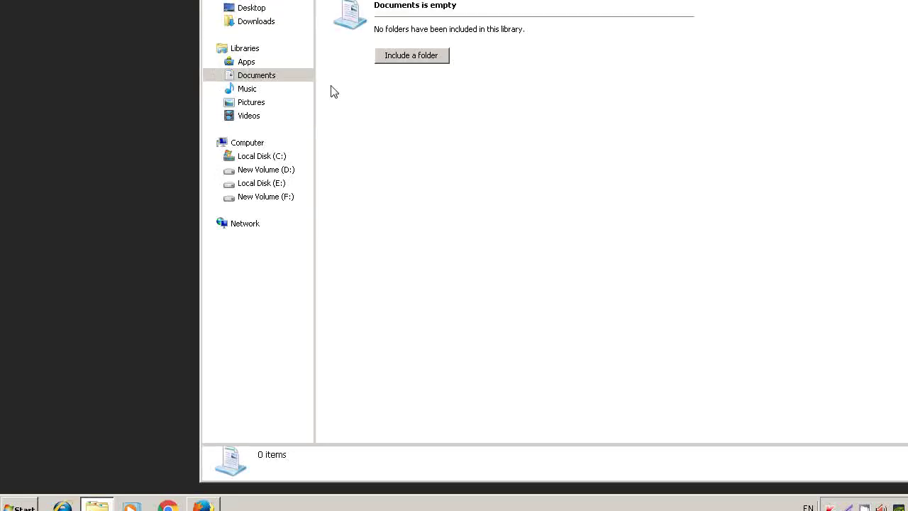
{"action": "left_click", "coordinate": [270, 126]}
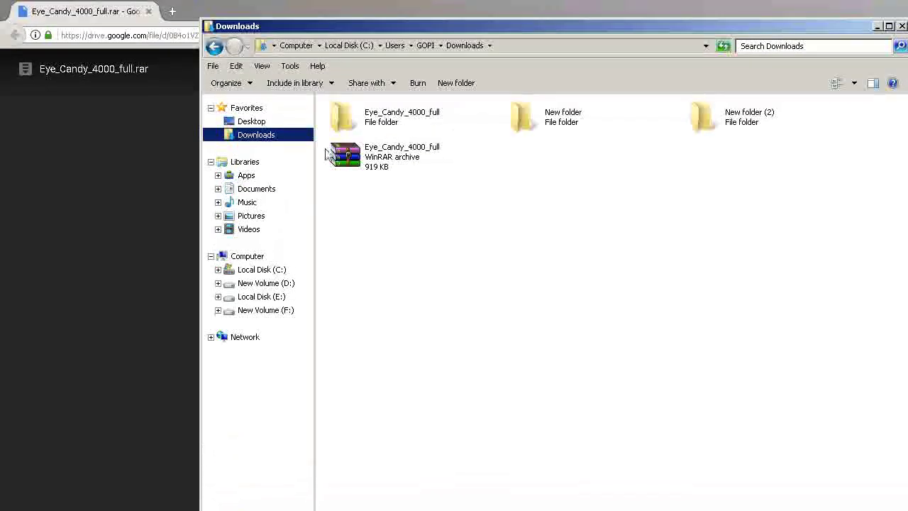
{"action": "right_click", "coordinate": [388, 158]}
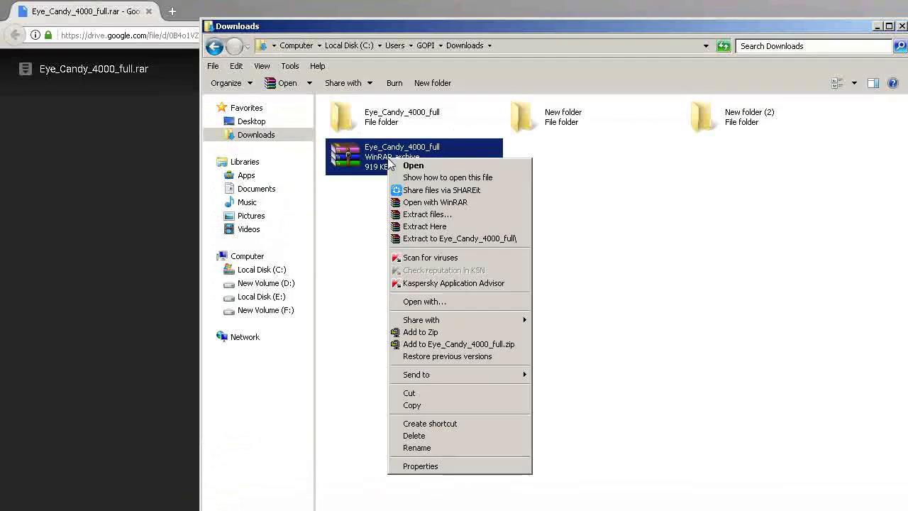
{"action": "left_click", "coordinate": [560, 246]}
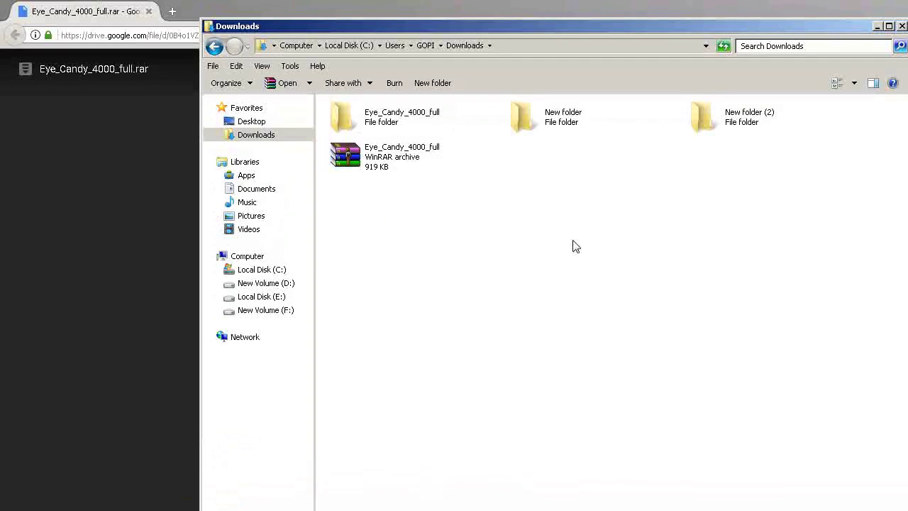
Open the Eye_Candy_4000_full folder, read the serial in Notepad, and launch fo-ec4
{"action": "mouse_move", "coordinate": [386, 117]}
{"action": "double_click", "coordinate": [389, 129]}
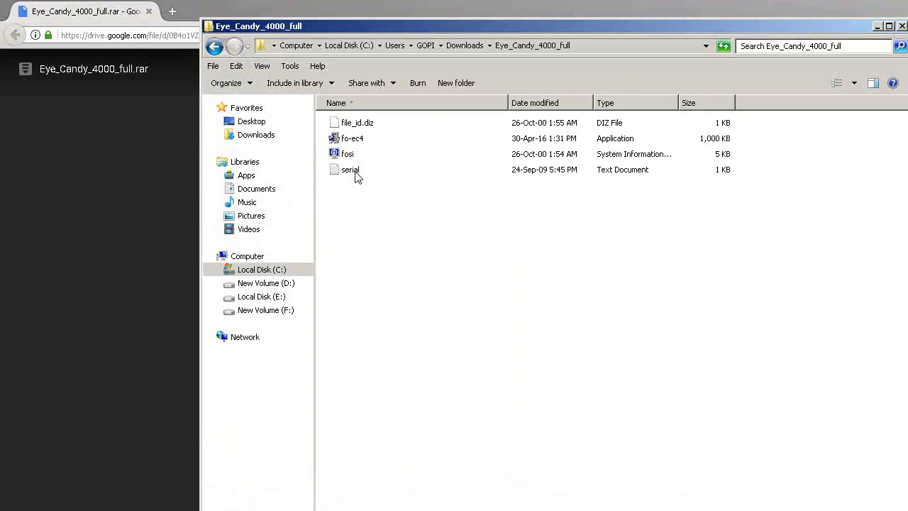
{"action": "double_click", "coordinate": [357, 177]}
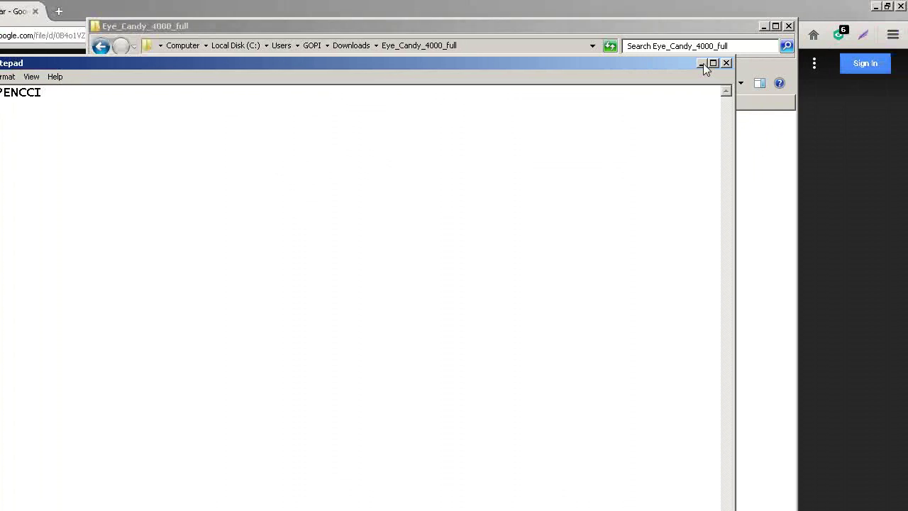
{"action": "left_click", "coordinate": [701, 63]}
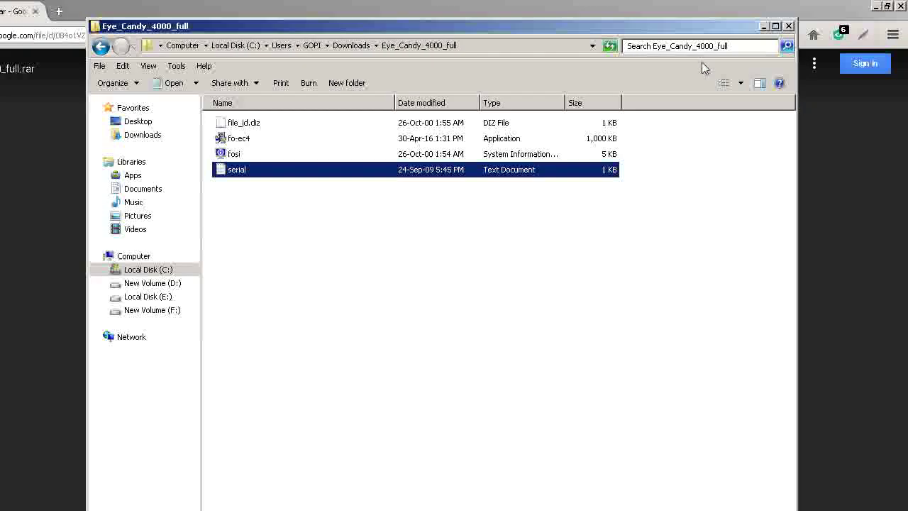
{"action": "left_click", "coordinate": [240, 140]}
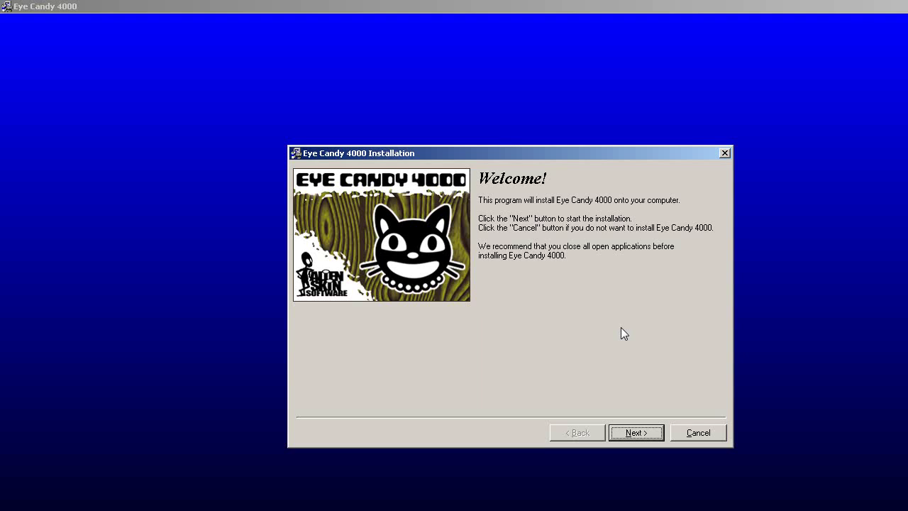
Accept the Eye Candy 4000 licence agreement and move past the Read Me notes
{"action": "left_click", "coordinate": [646, 382]}
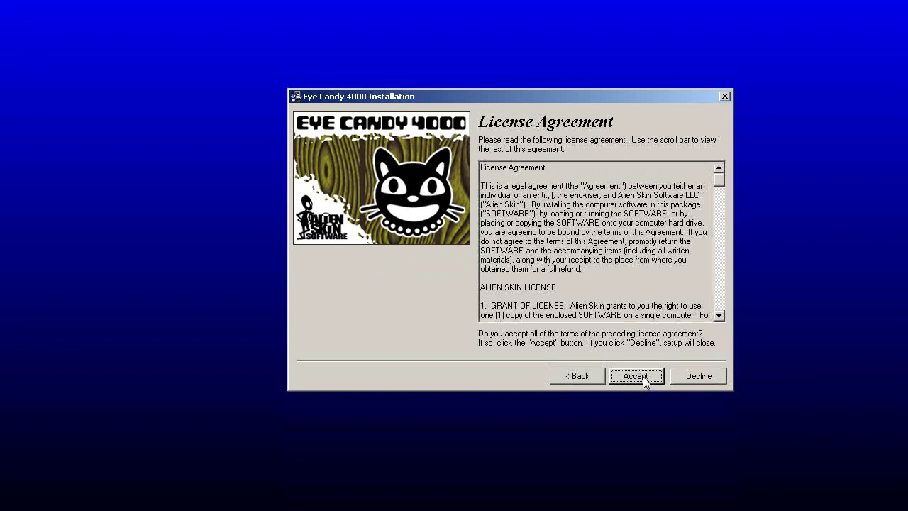
{"action": "left_click", "coordinate": [644, 381]}
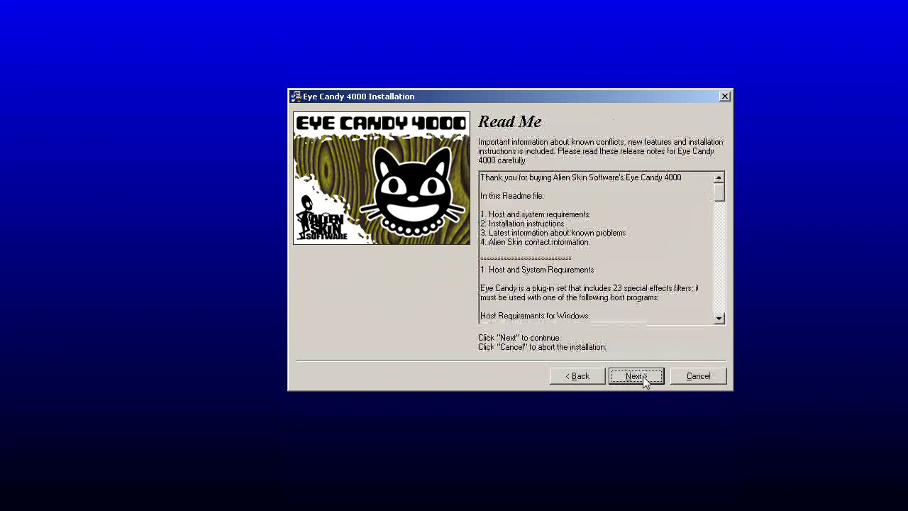
{"action": "left_click", "coordinate": [637, 379]}
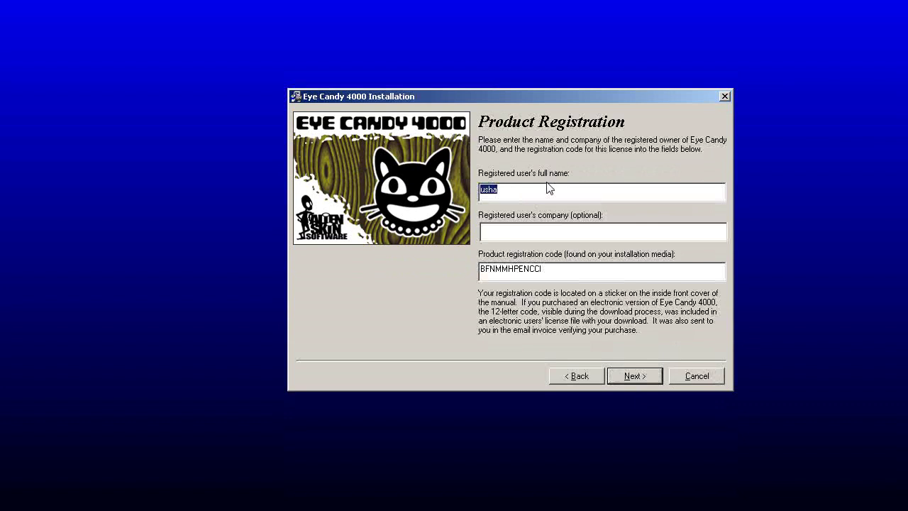
Check the registration code against the Notepad serial and confirm the registration details
{"action": "left_click", "coordinate": [532, 193]}
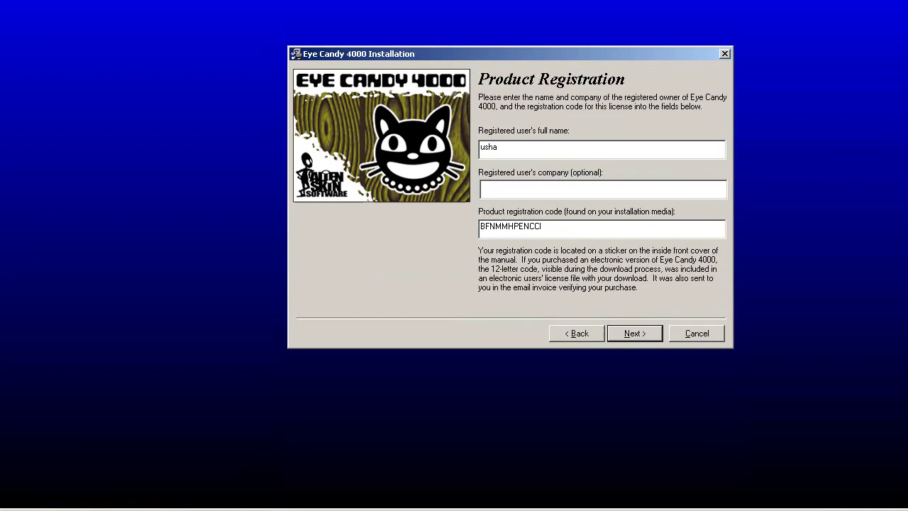
{"action": "left_click", "coordinate": [238, 496]}
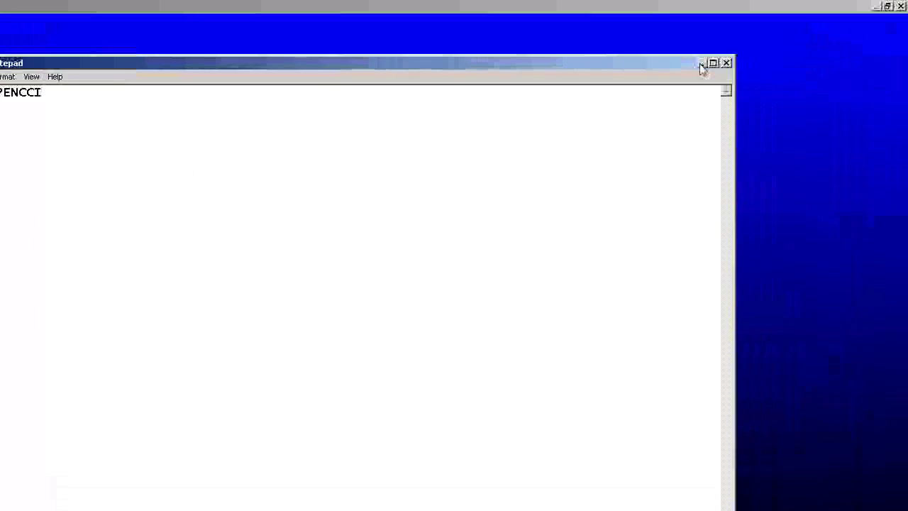
{"action": "left_click", "coordinate": [701, 63]}
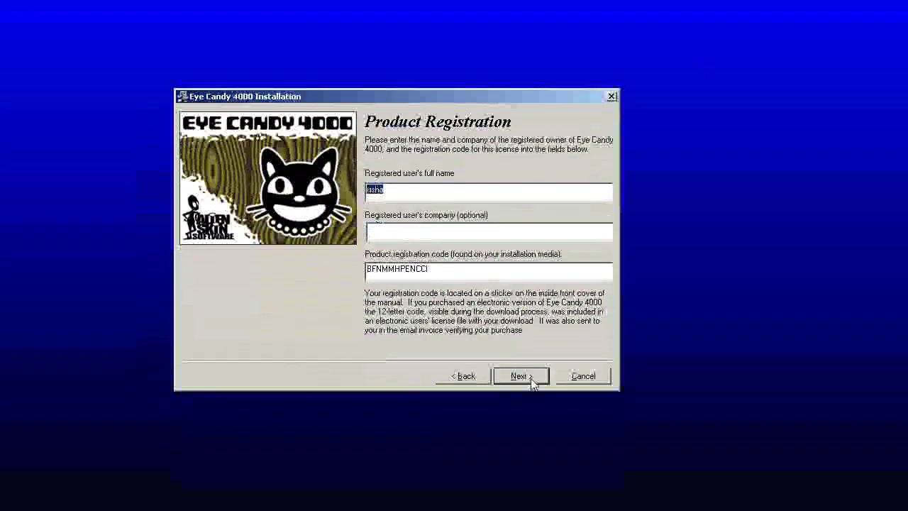
{"action": "left_click", "coordinate": [532, 381]}
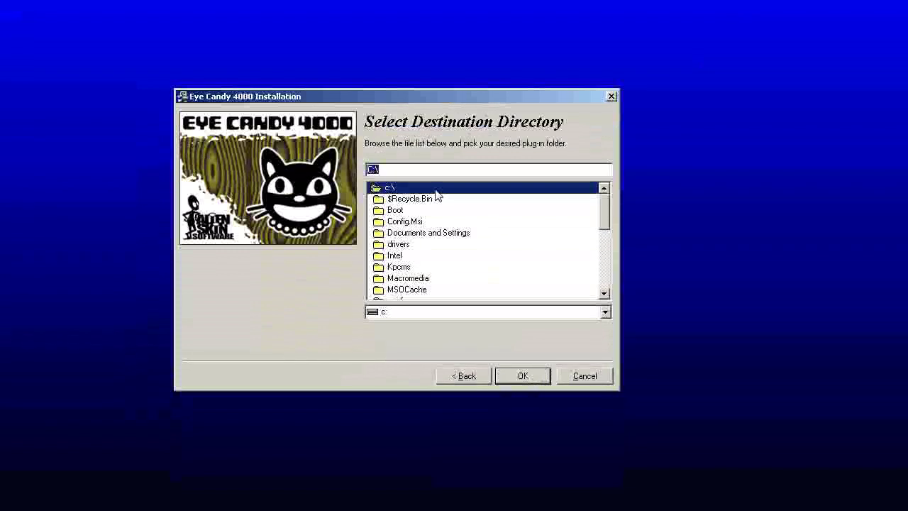
Point the install destination to Adobe Photoshop CS6's Plug-ins folder, then close the installer window
{"action": "left_click", "coordinate": [602, 277]}
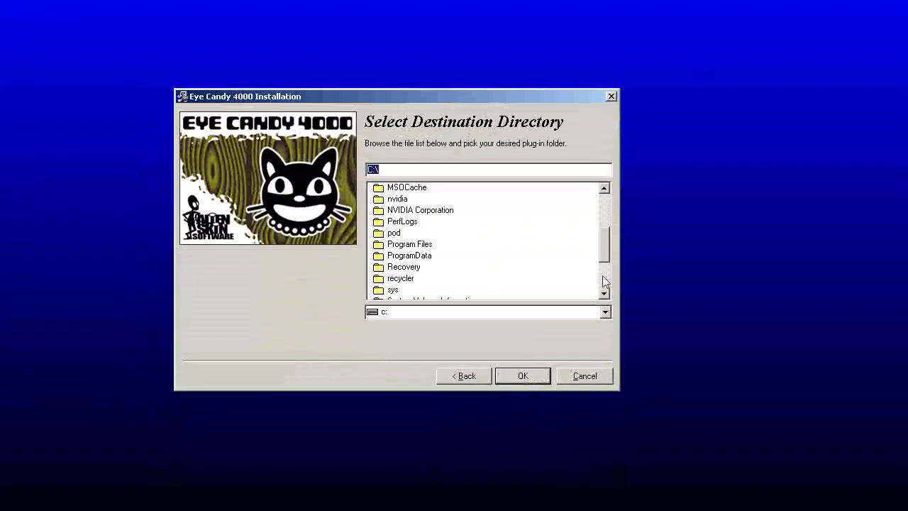
{"action": "double_click", "coordinate": [421, 246]}
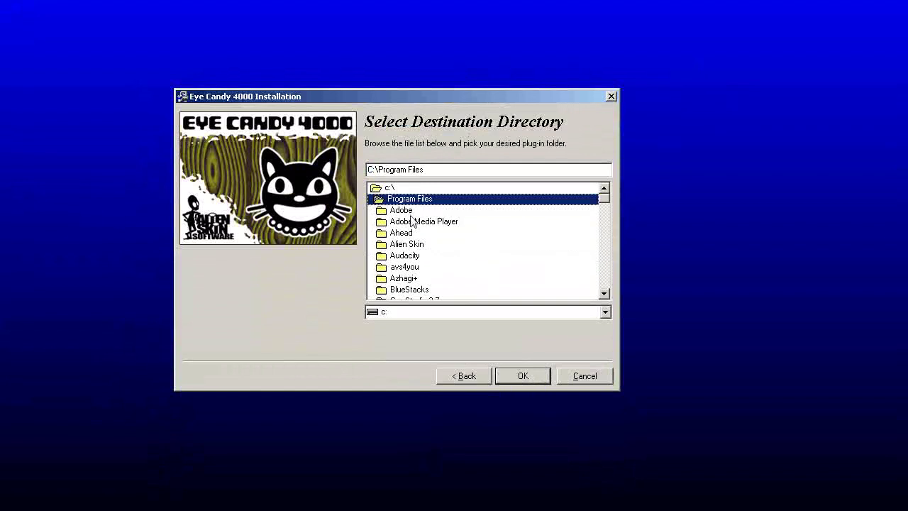
{"action": "double_click", "coordinate": [411, 212]}
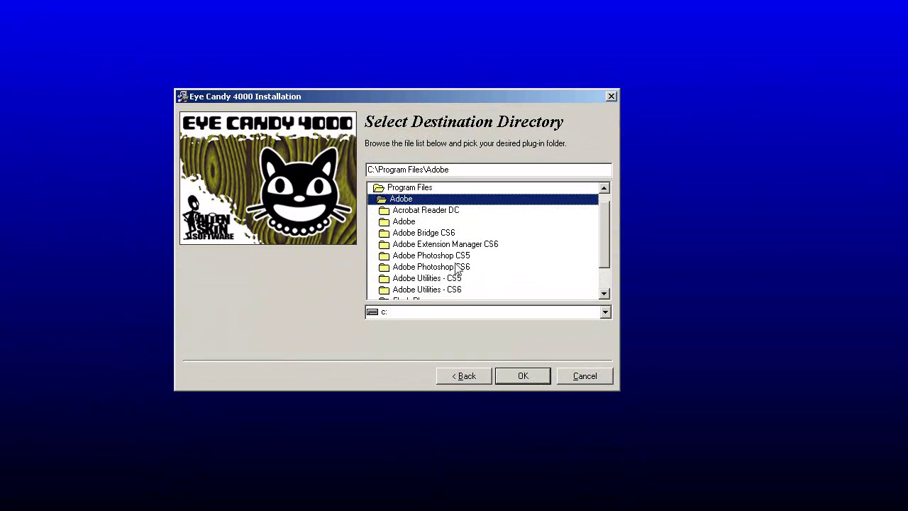
{"action": "scroll", "coordinate": [475, 260], "scroll_direction": "down", "scroll_amount": 1}
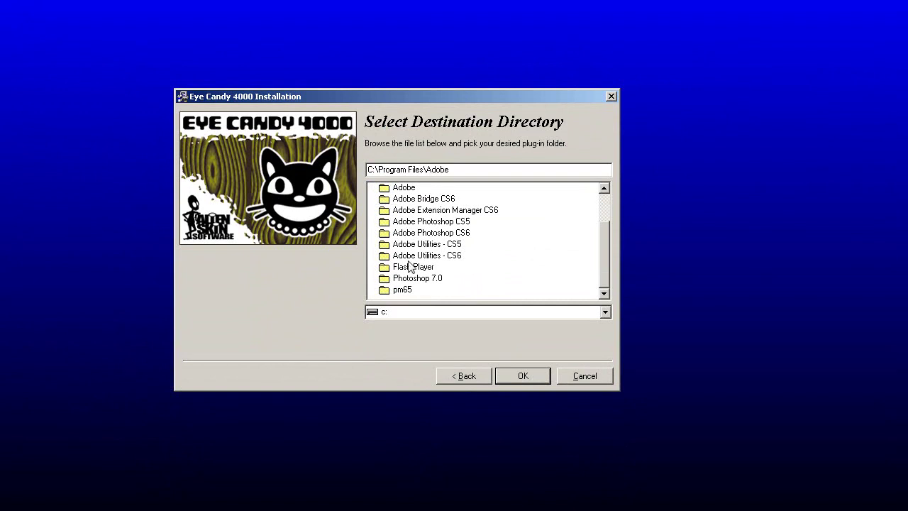
{"action": "left_click", "coordinate": [440, 236]}
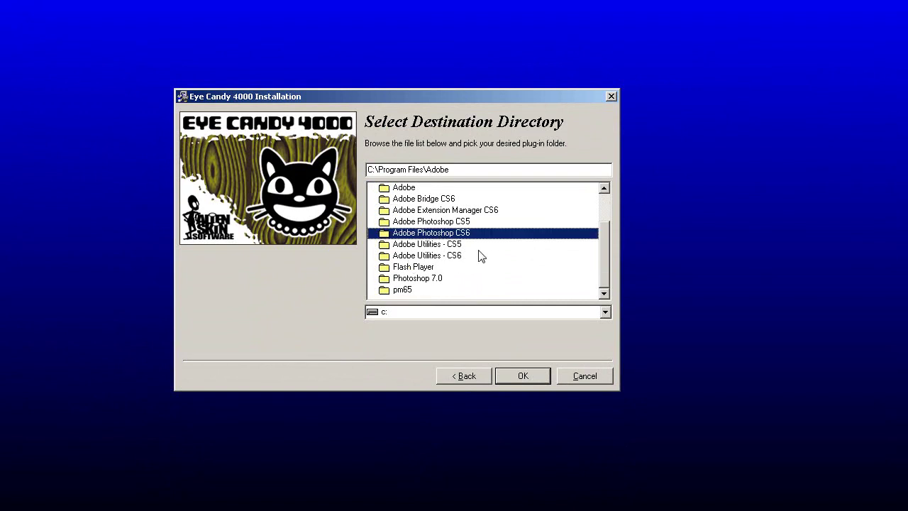
{"action": "double_click", "coordinate": [434, 234]}
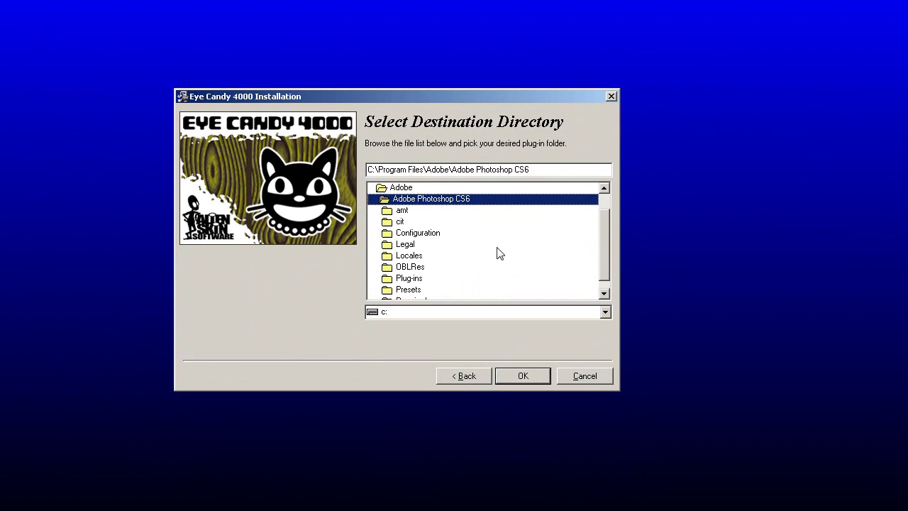
{"action": "left_click", "coordinate": [417, 283]}
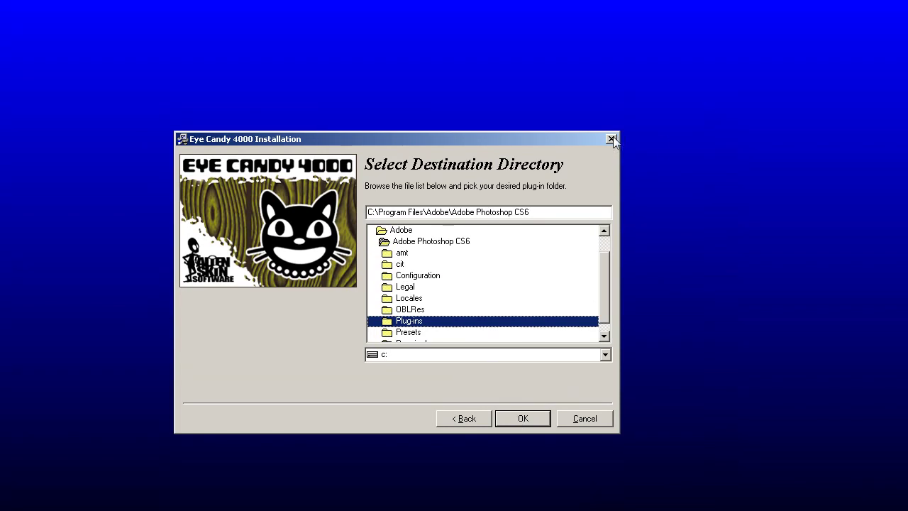
{"action": "left_click", "coordinate": [612, 139]}
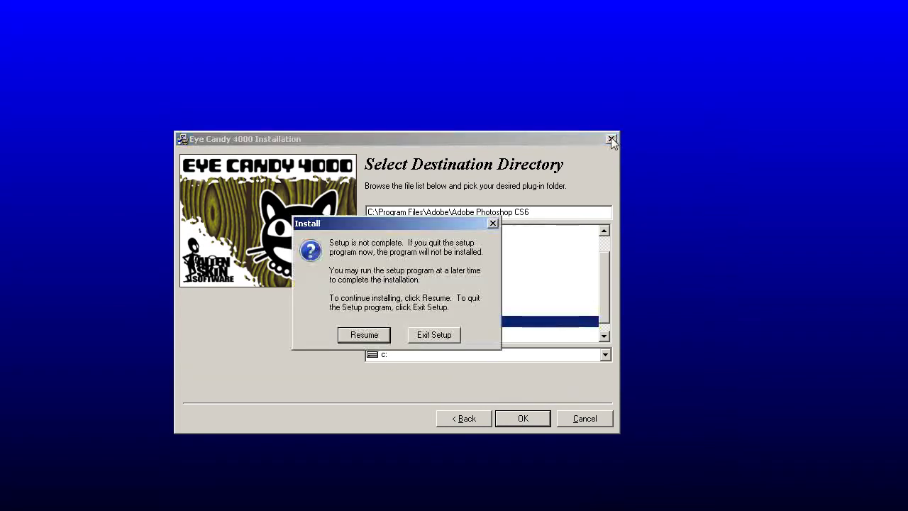
Exit the setup, close the folder window, and launch Adobe Photoshop CS6
{"action": "left_click", "coordinate": [434, 335]}
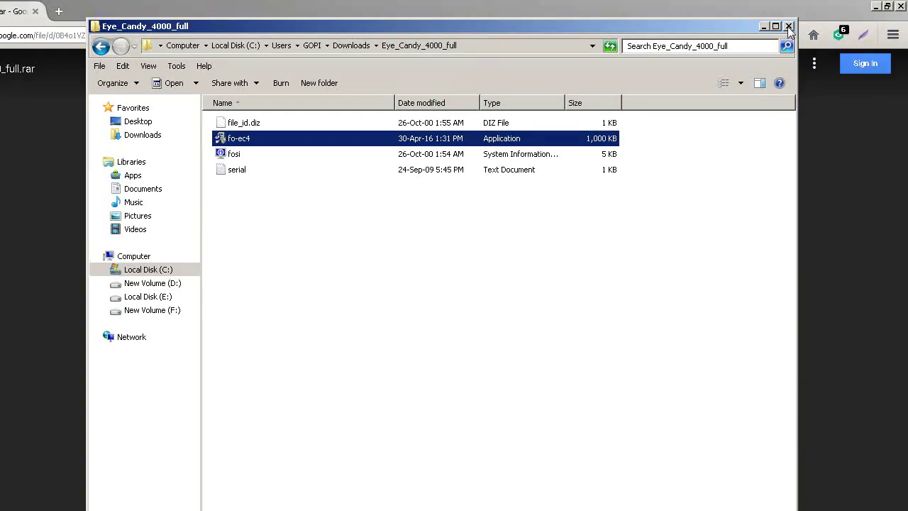
{"action": "left_click", "coordinate": [789, 26]}
{"action": "key", "text": "super"}
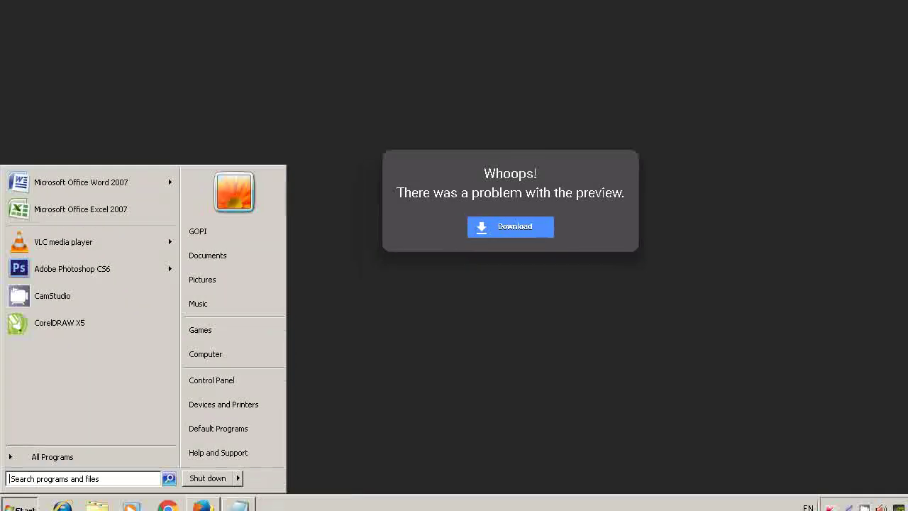
{"action": "left_click", "coordinate": [74, 257]}
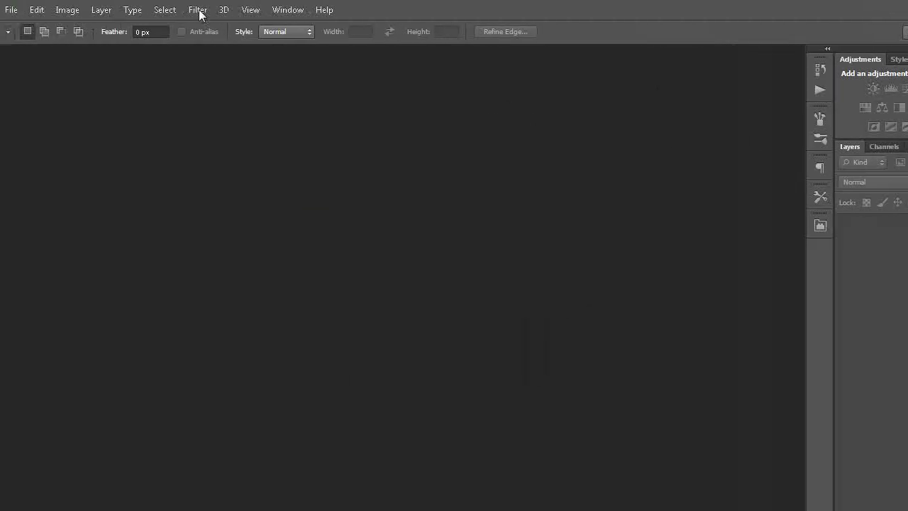
Check the Filter menu for Eye Candy 4000, then open the File menu
{"action": "left_click", "coordinate": [227, 10]}
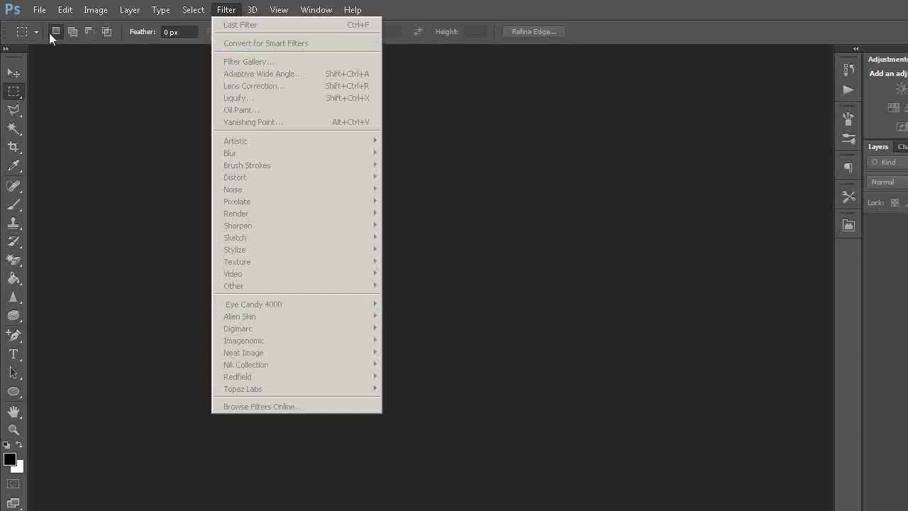
{"action": "left_click", "coordinate": [44, 12]}
{"action": "left_click", "coordinate": [43, 10]}
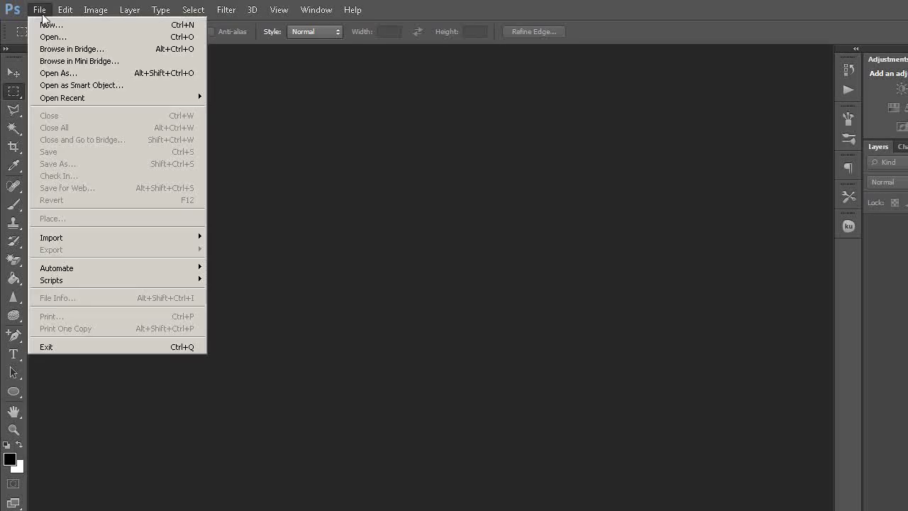
Create a 1280×720 white document at 72 ppi and set the Type colour to green 25b32c
{"action": "left_click", "coordinate": [46, 24]}
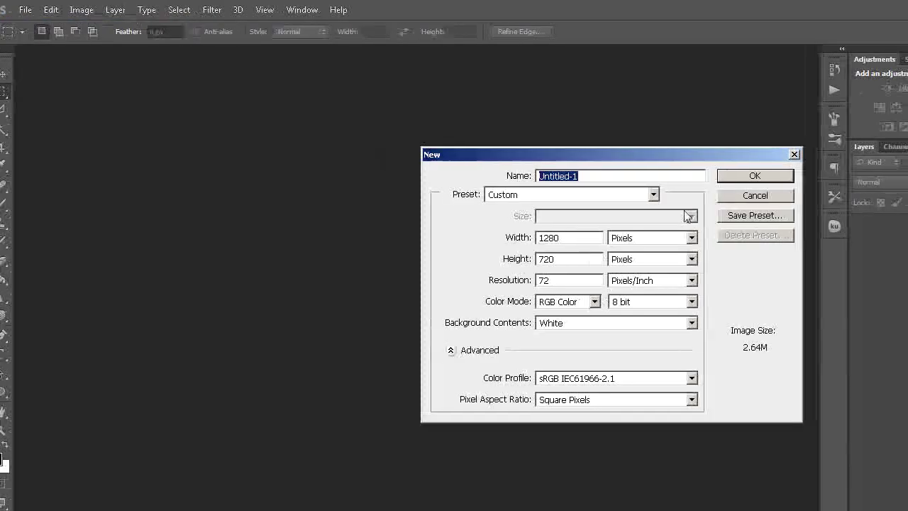
{"action": "left_click", "coordinate": [755, 175]}
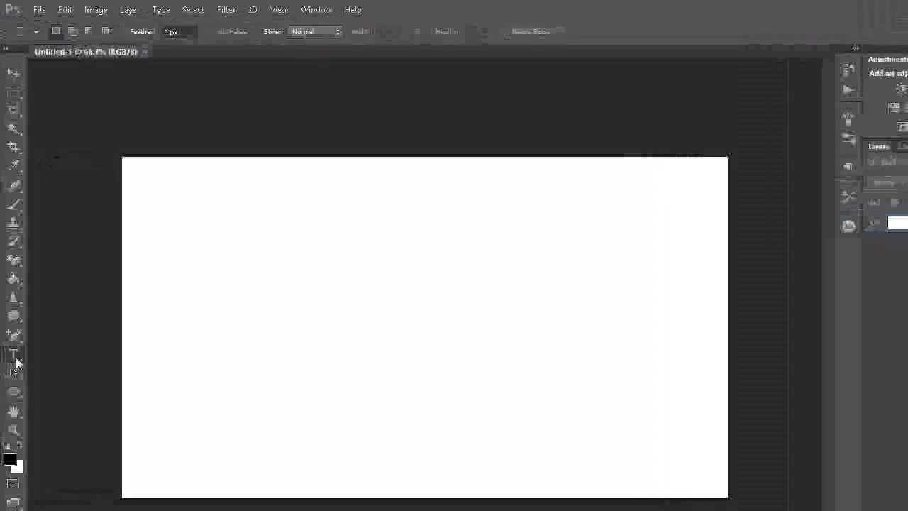
{"action": "left_click", "coordinate": [16, 358]}
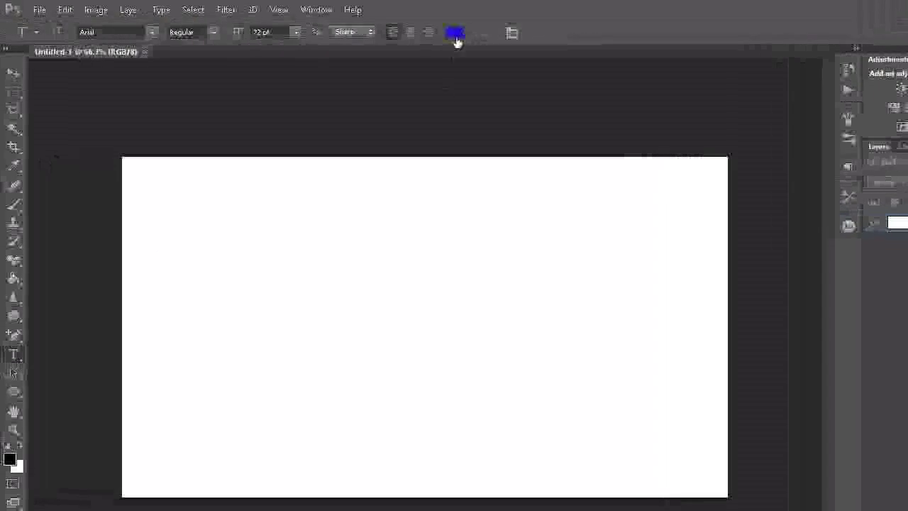
{"action": "left_click", "coordinate": [456, 32]}
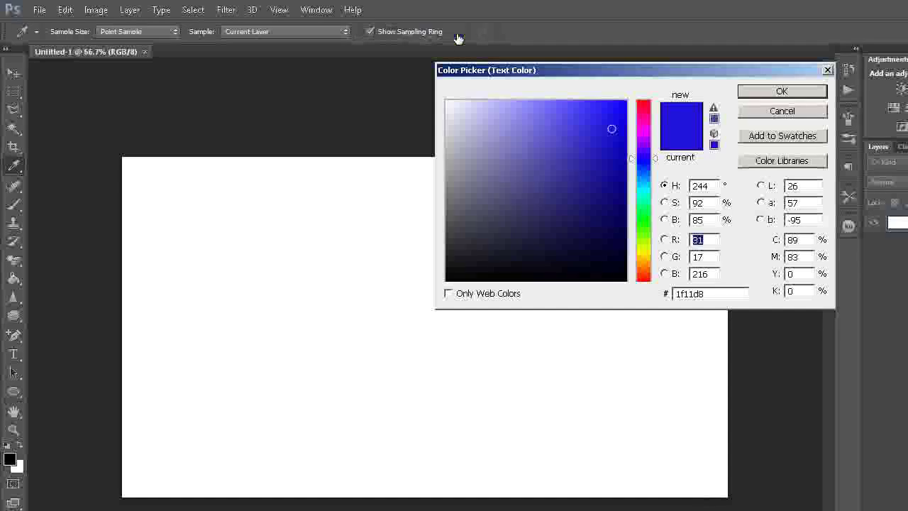
{"action": "left_click", "coordinate": [644, 219]}
{"action": "left_click", "coordinate": [588, 154]}
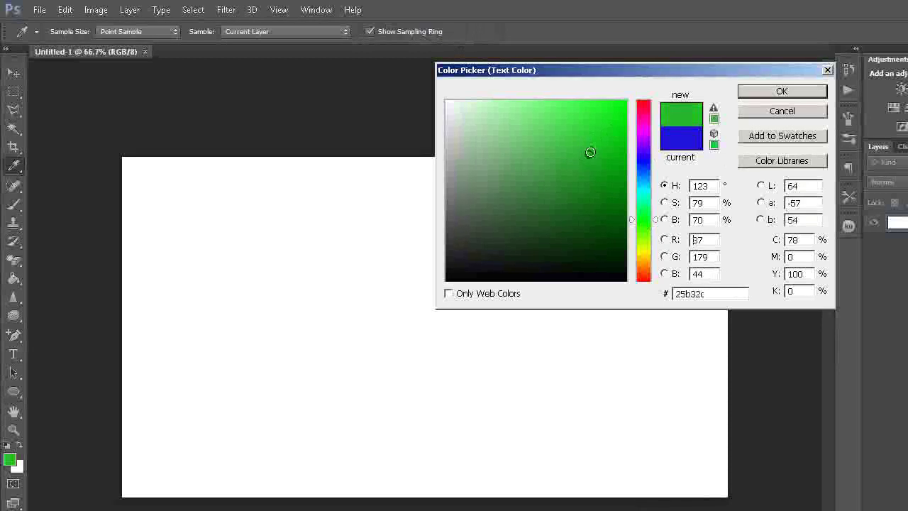
{"action": "left_click", "coordinate": [782, 91]}
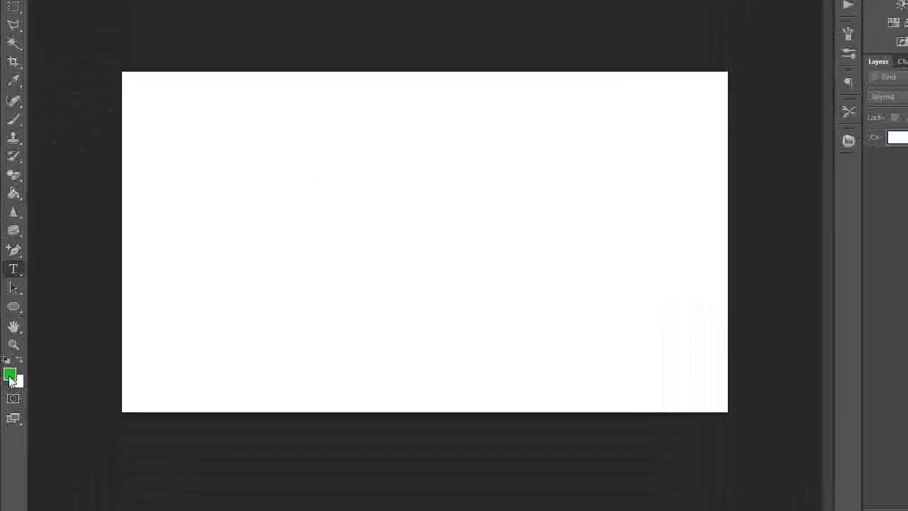
Fill the canvas black, set the text colour to green 39ae14, and start a text layer
{"action": "key", "text": "d"}
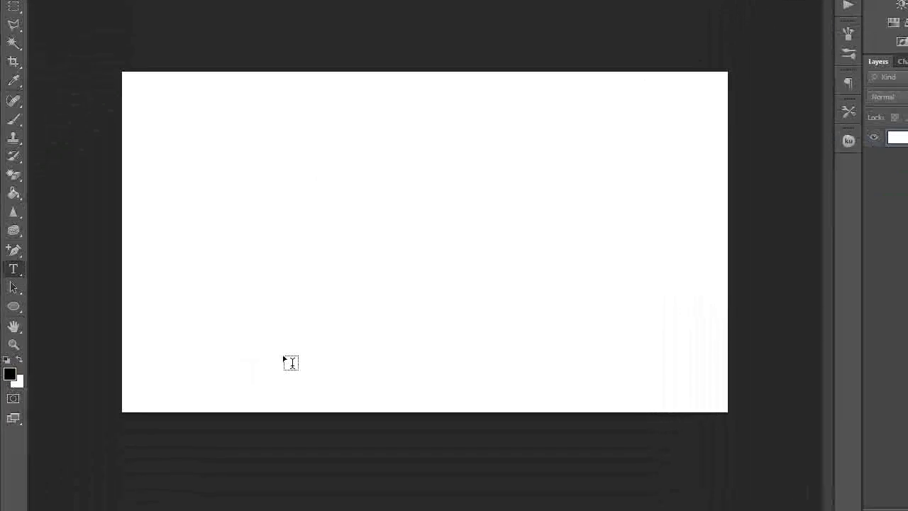
{"action": "key", "text": "alt+BackSpace"}
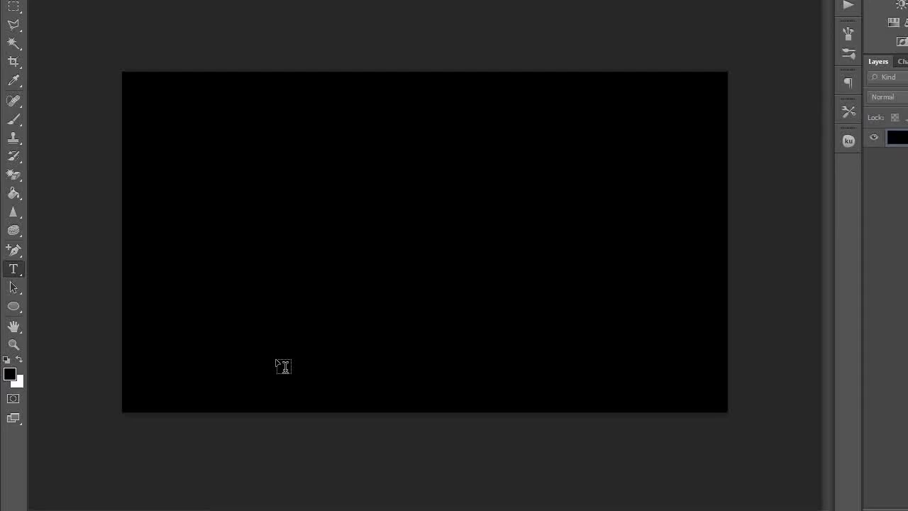
{"action": "left_click", "coordinate": [451, 32]}
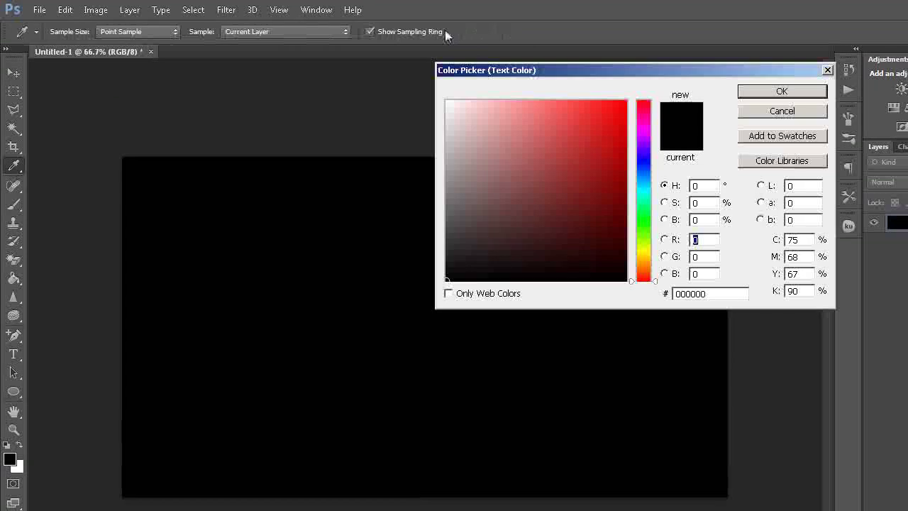
{"action": "left_click", "coordinate": [648, 227]}
{"action": "left_click", "coordinate": [604, 158]}
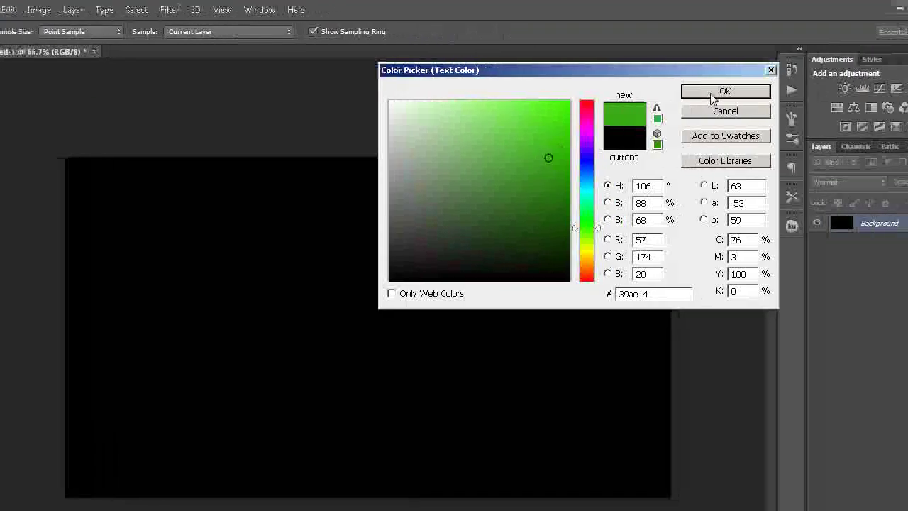
{"action": "left_click", "coordinate": [711, 94]}
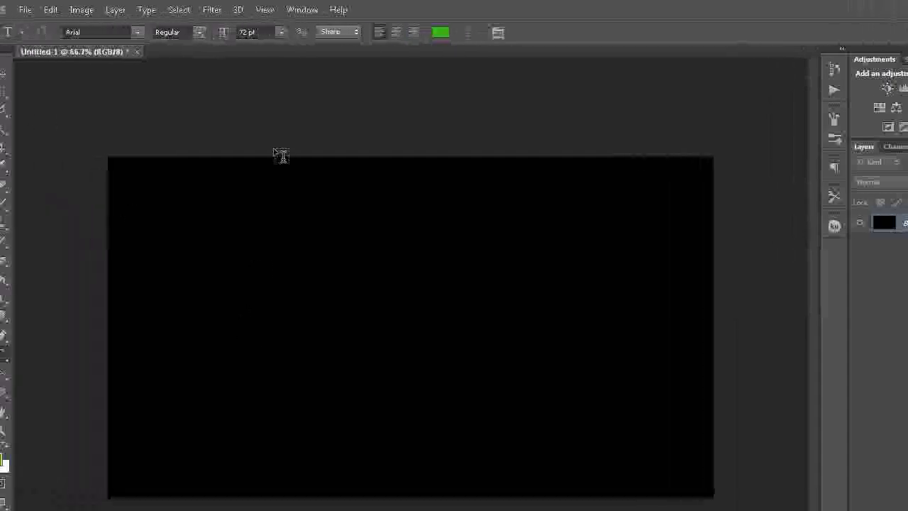
{"action": "left_click", "coordinate": [237, 314]}
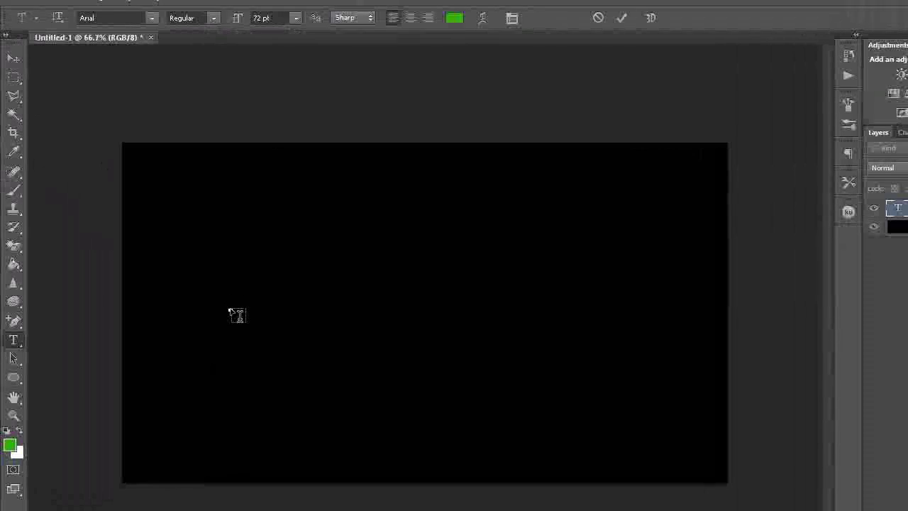
Type 'Photoshop' and stretch it with transform handles to span most of the canvas
{"action": "type", "text": "Photoshop"}
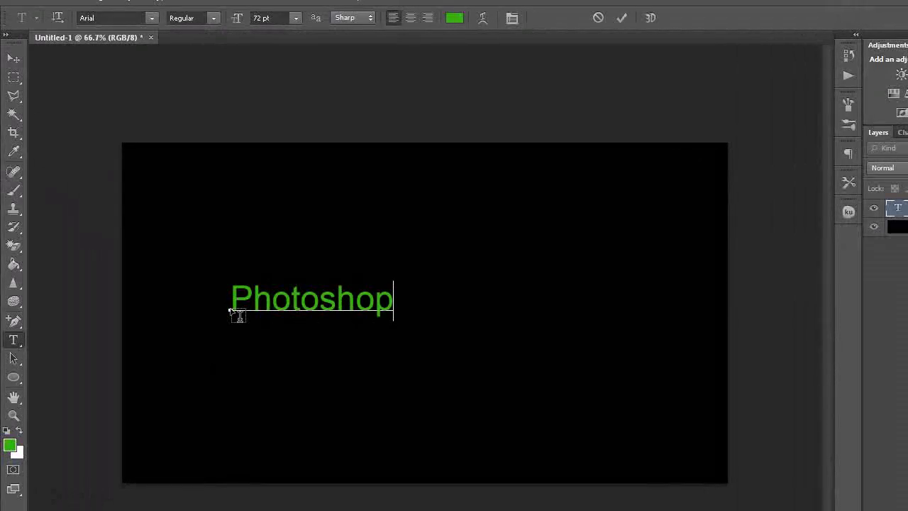
{"action": "left_click", "coordinate": [14, 73]}
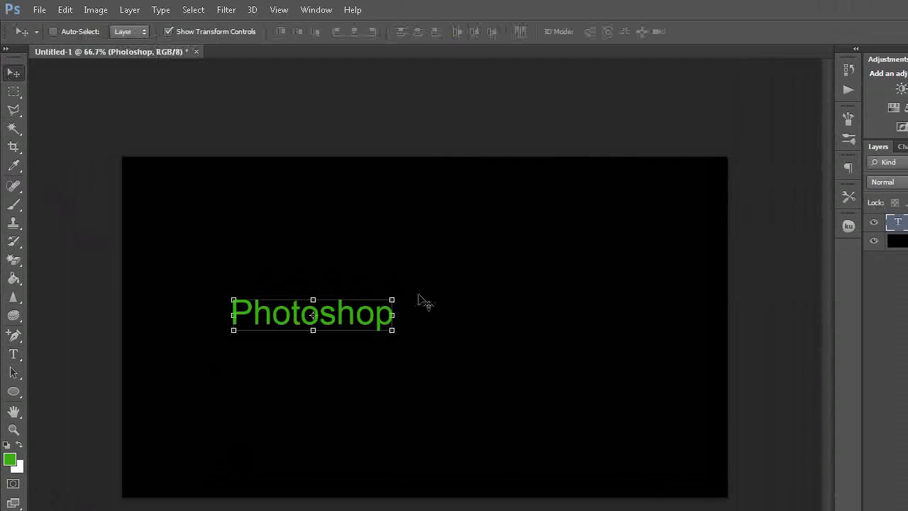
{"action": "left_click_drag", "start_coordinate": [391, 299], "coordinate": [657, 290]}
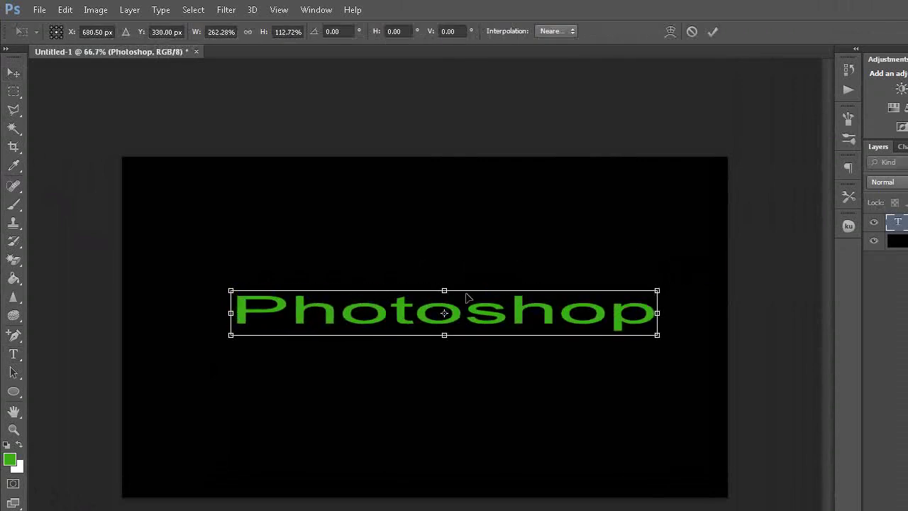
{"action": "left_click_drag", "start_coordinate": [446, 289], "coordinate": [444, 240]}
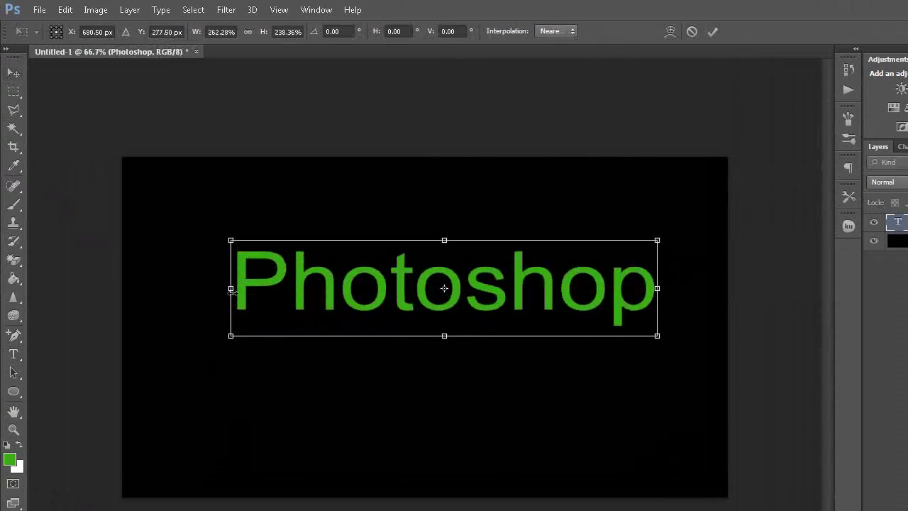
{"action": "left_click_drag", "start_coordinate": [231, 289], "coordinate": [176, 290]}
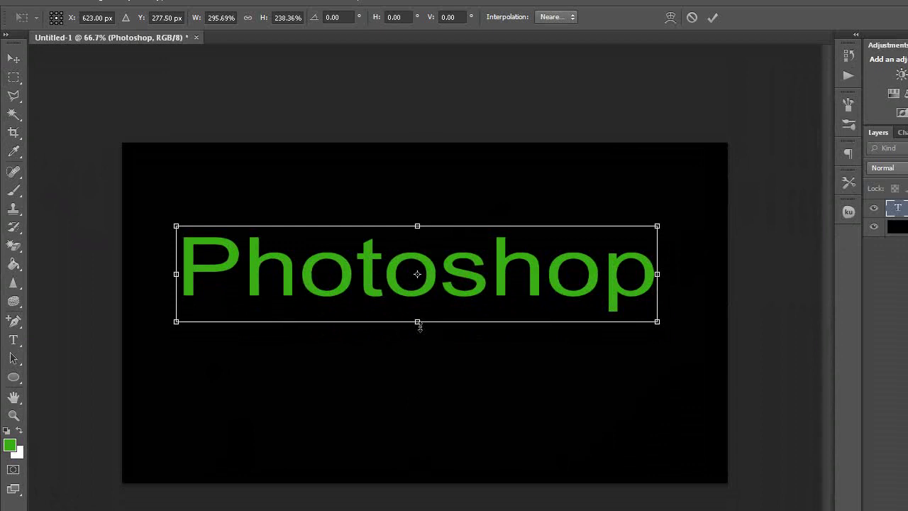
{"action": "left_click_drag", "start_coordinate": [419, 326], "coordinate": [417, 410]}
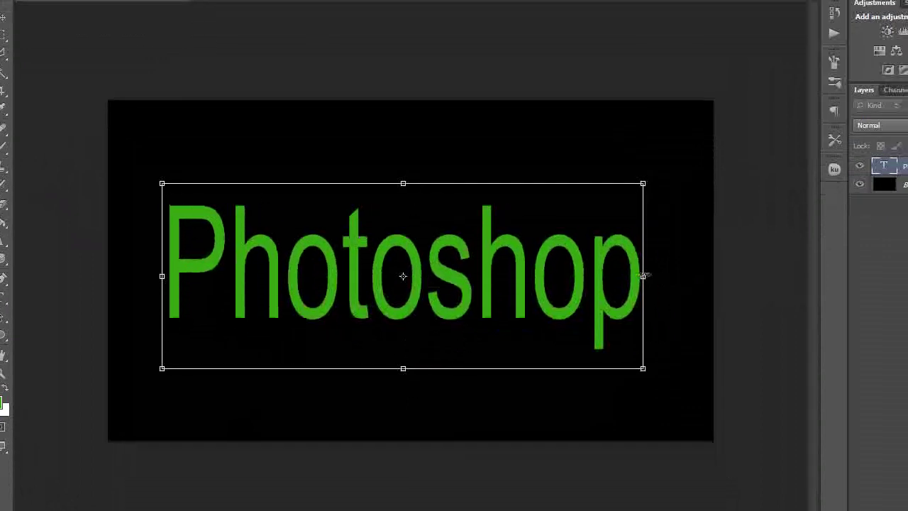
{"action": "left_click_drag", "start_coordinate": [647, 275], "coordinate": [660, 276]}
{"action": "left_click", "coordinate": [14, 91]}
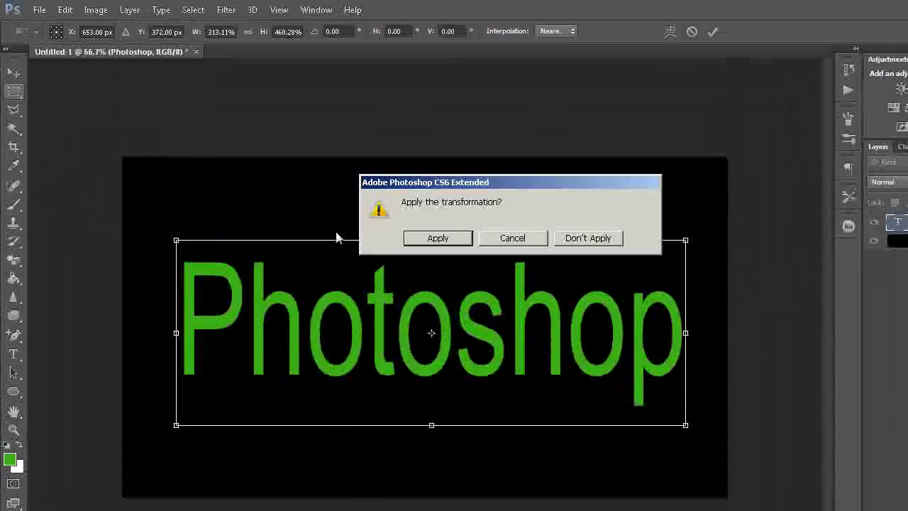
{"action": "left_click", "coordinate": [432, 240]}
{"action": "left_click", "coordinate": [227, 10]}
{"action": "mouse_move", "coordinate": [254, 176]}
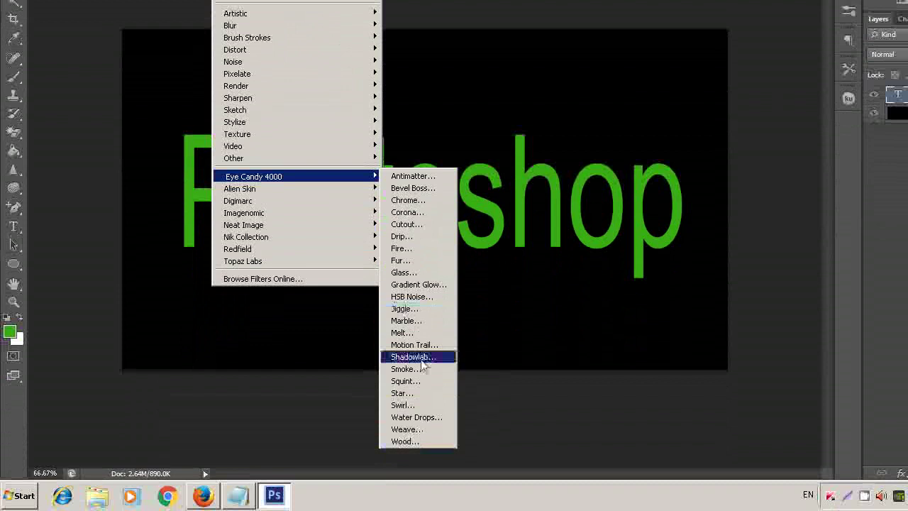
Apply Eye Candy 4000 Wood to the rasterized text after reviewing Knots and Grain, then undo it
{"action": "left_click", "coordinate": [408, 442]}
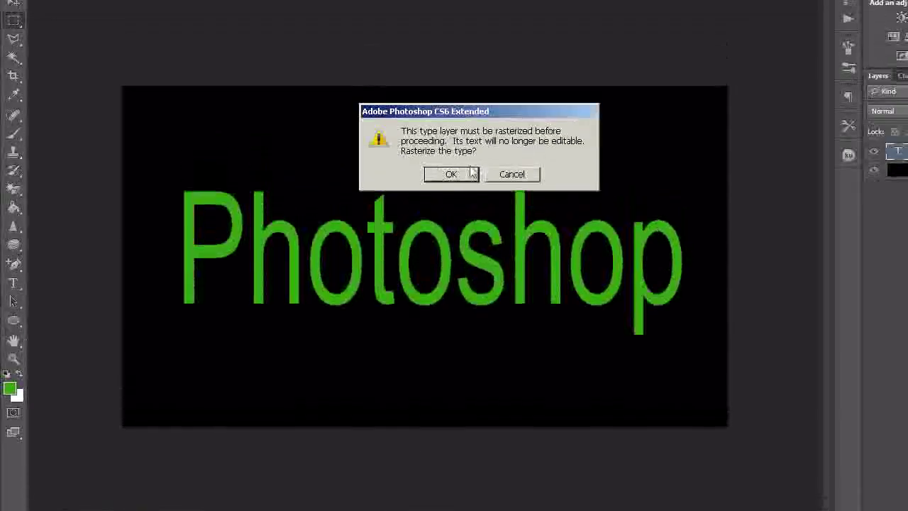
{"action": "left_click", "coordinate": [451, 174]}
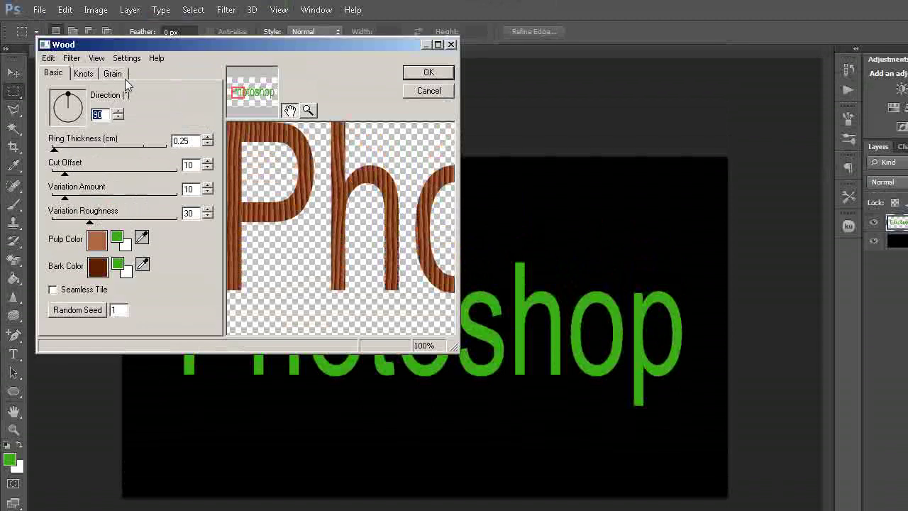
{"action": "left_click", "coordinate": [86, 75]}
{"action": "left_click", "coordinate": [112, 75]}
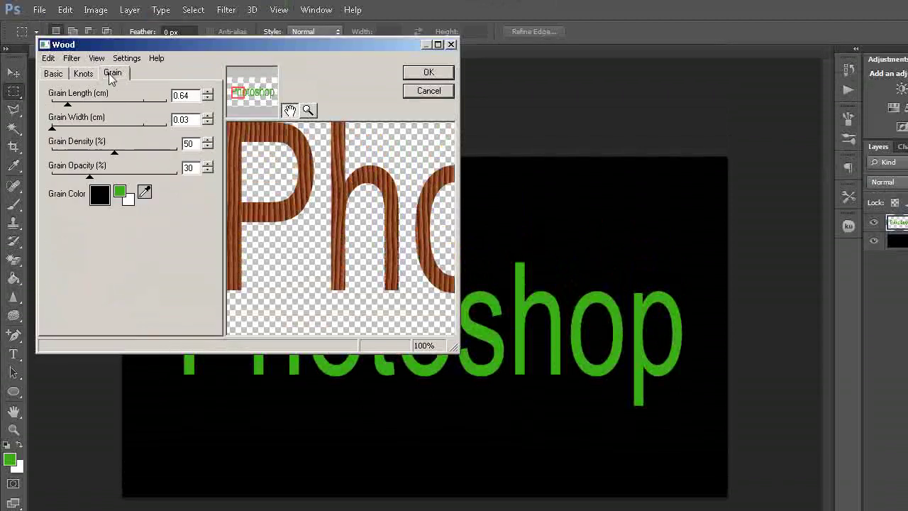
{"action": "left_click", "coordinate": [429, 72]}
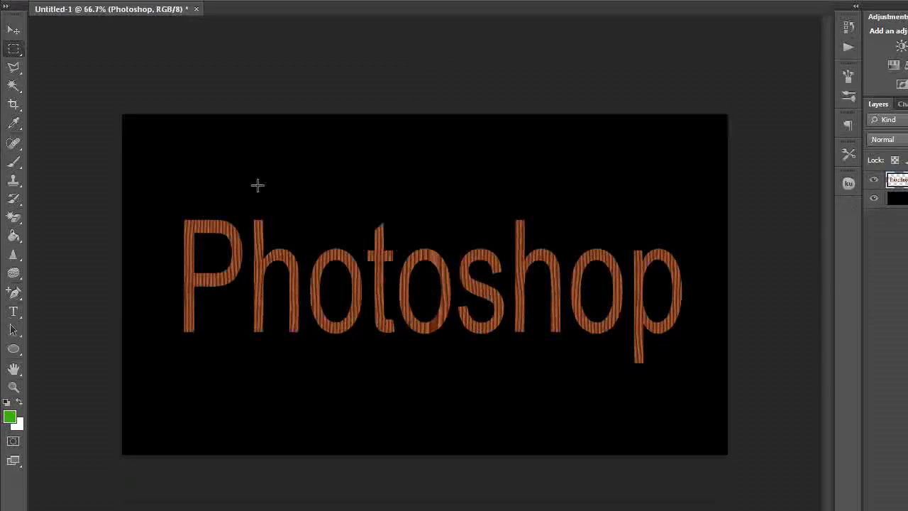
{"action": "key", "text": "ctrl+alt+z"}
{"action": "key", "text": "ctrl+alt+z"}
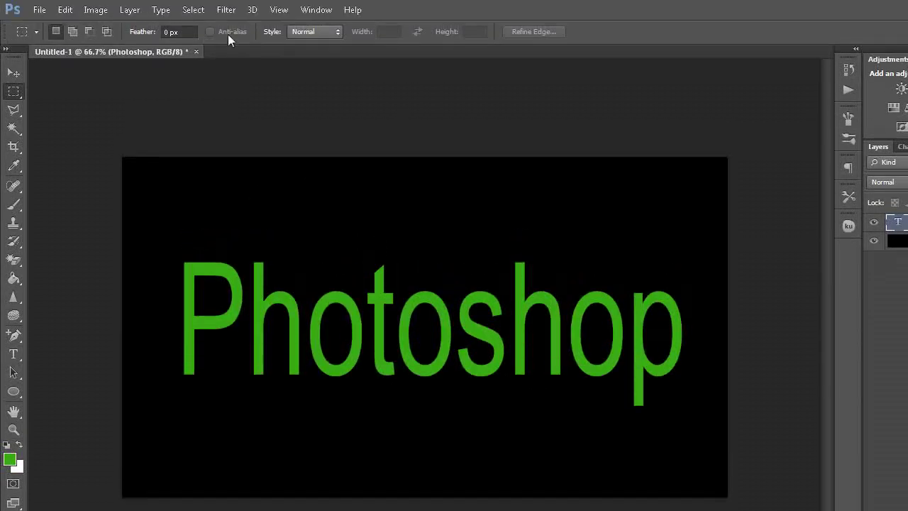
Apply the Eye Candy 4000 Fire effect to the rasterized Photoshop text
{"action": "left_click", "coordinate": [227, 10]}
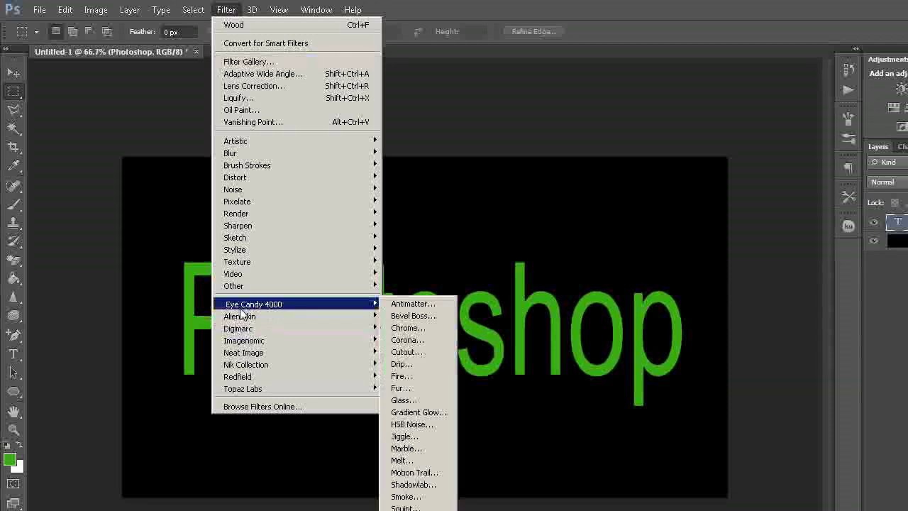
{"action": "mouse_move", "coordinate": [253, 303]}
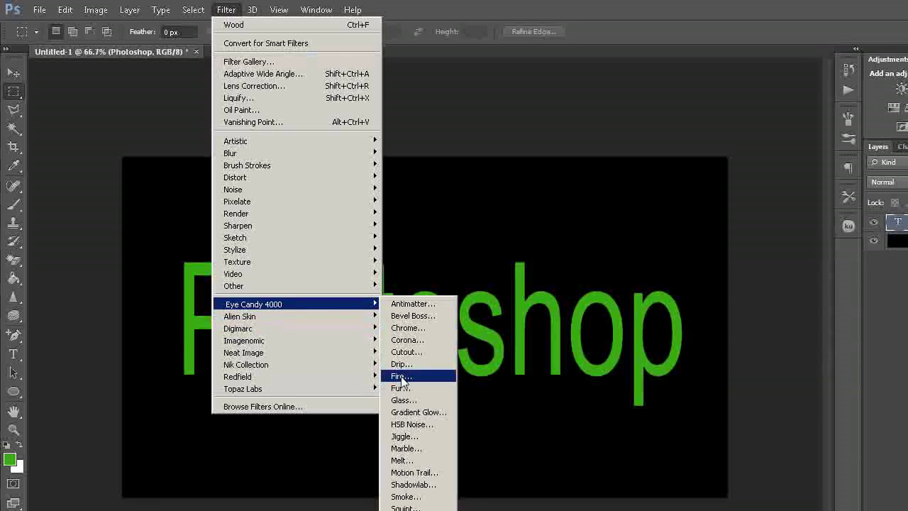
{"action": "left_click", "coordinate": [402, 379]}
{"action": "left_click", "coordinate": [454, 244]}
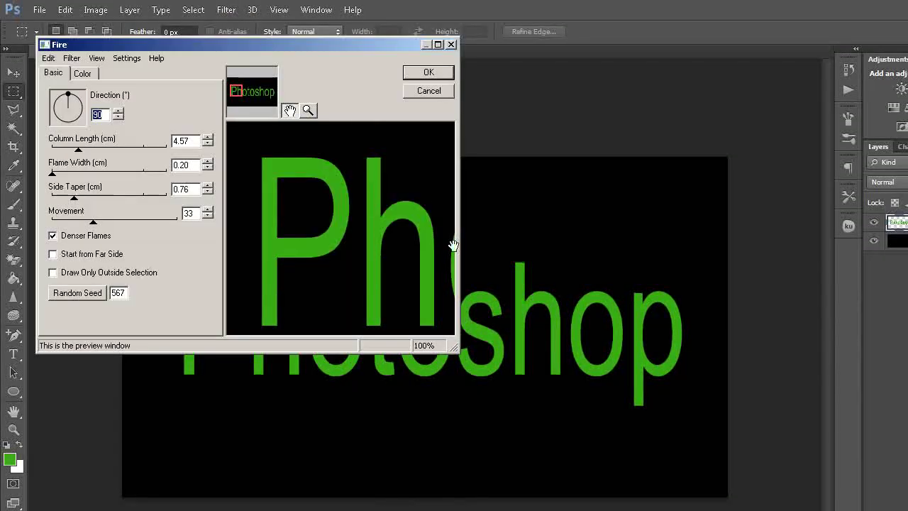
{"action": "left_click", "coordinate": [415, 74]}
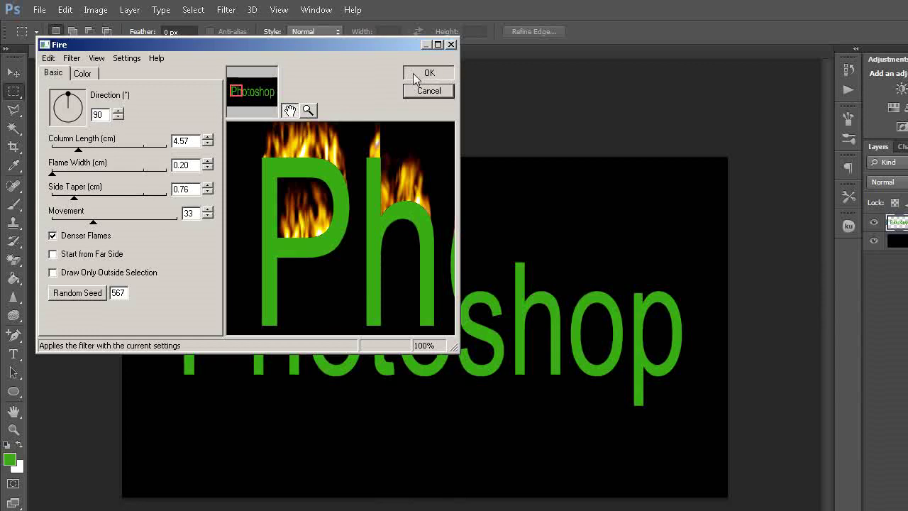